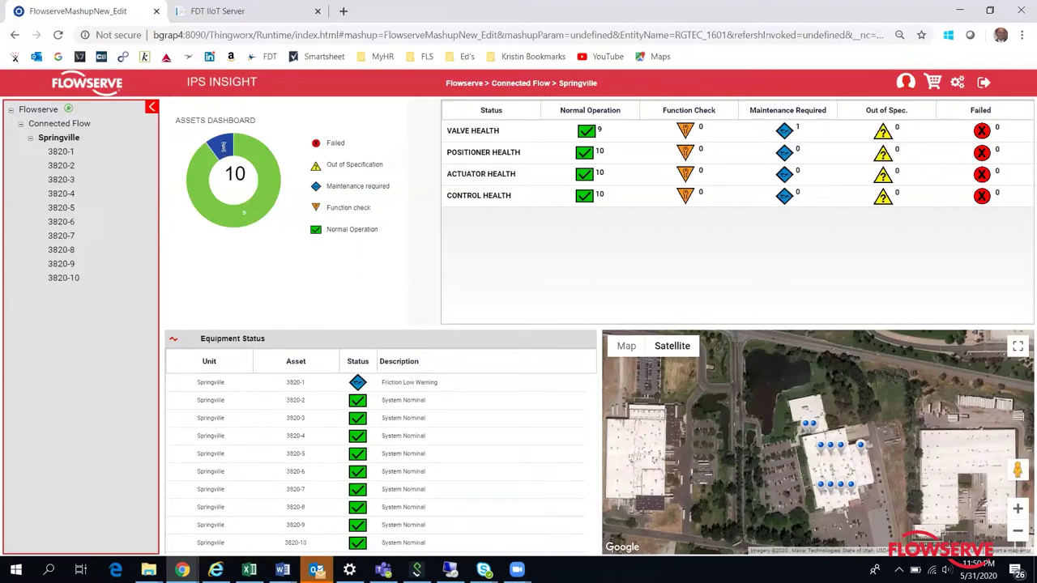
Filter the Springville Equipment Status to the Maintenance Required valve, 3820-1.
click(222, 147)
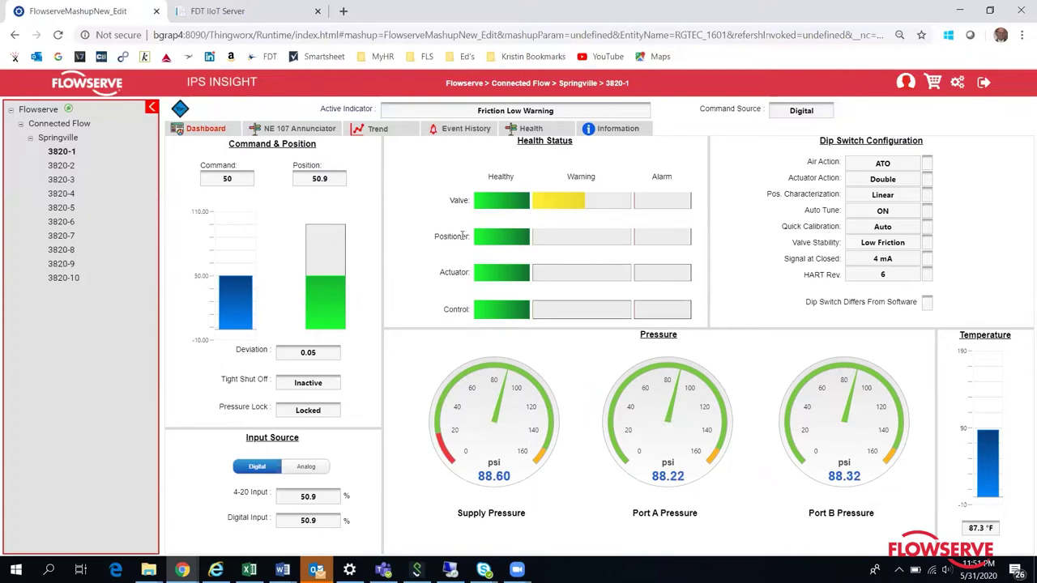
Highlight 3820-1's Valve health row and Friction Low Warning, then open its NE 107 alarm status.
drag(448, 202, 469, 200)
drag(476, 111, 557, 114)
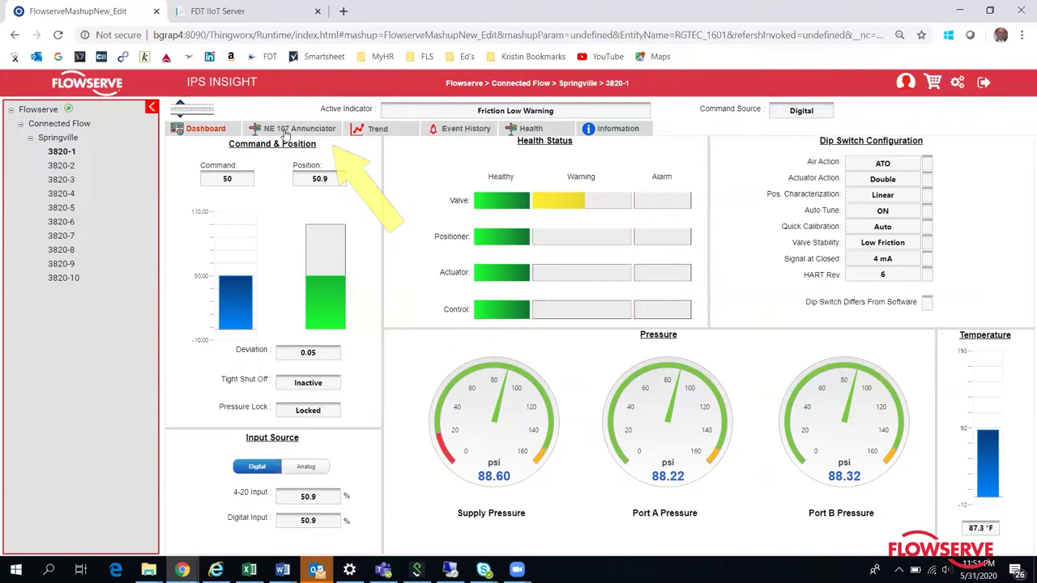
click(286, 133)
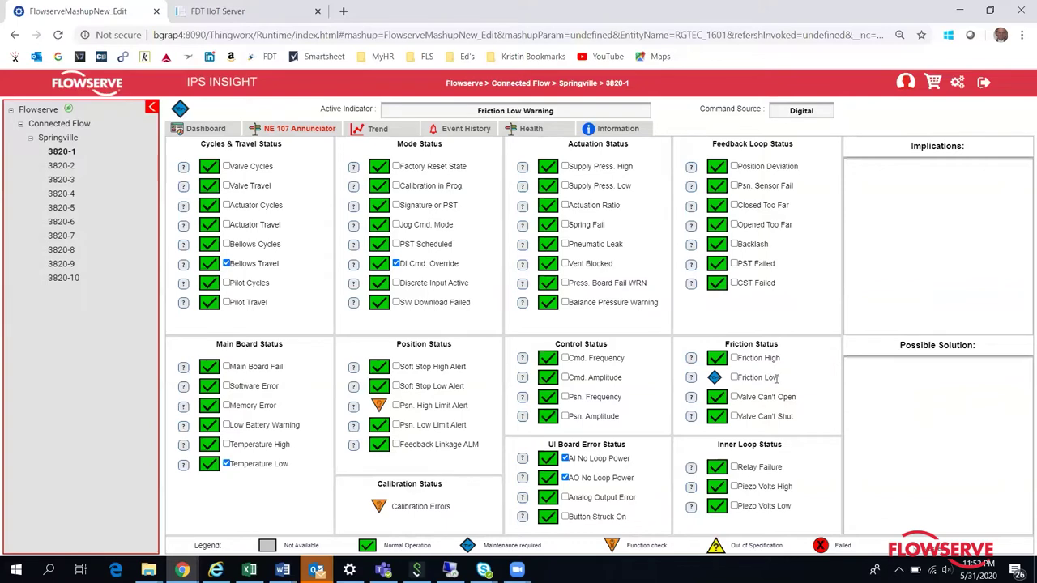
Review Friction Low's valve stem leak implication and suggested maintenance procedure, then show construction info.
drag(778, 378, 739, 390)
click(691, 379)
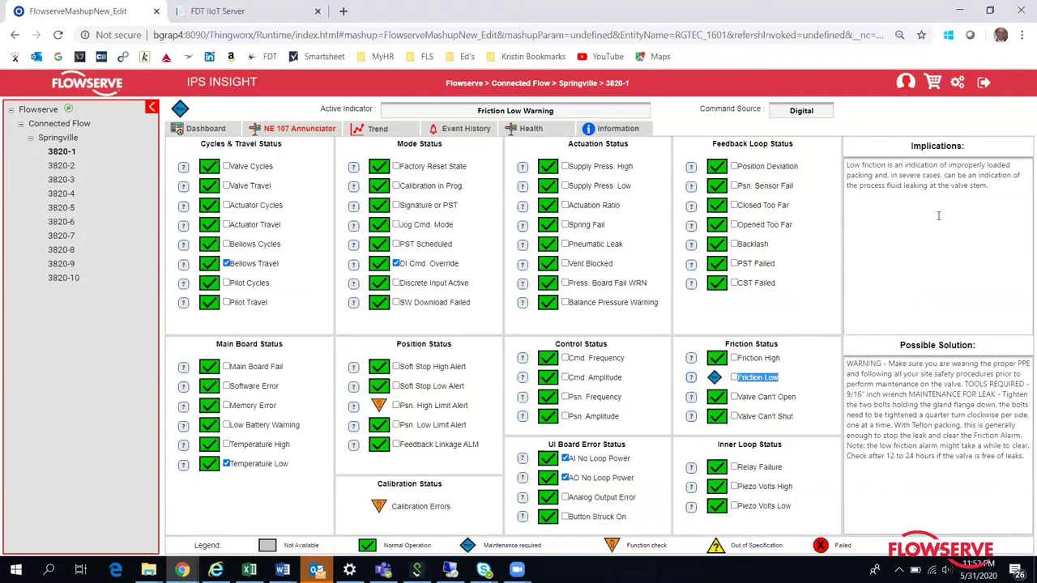
mouse_move(987, 188)
mouse_down()
mouse_move(846, 184)
mouse_move(846, 163)
mouse_up()
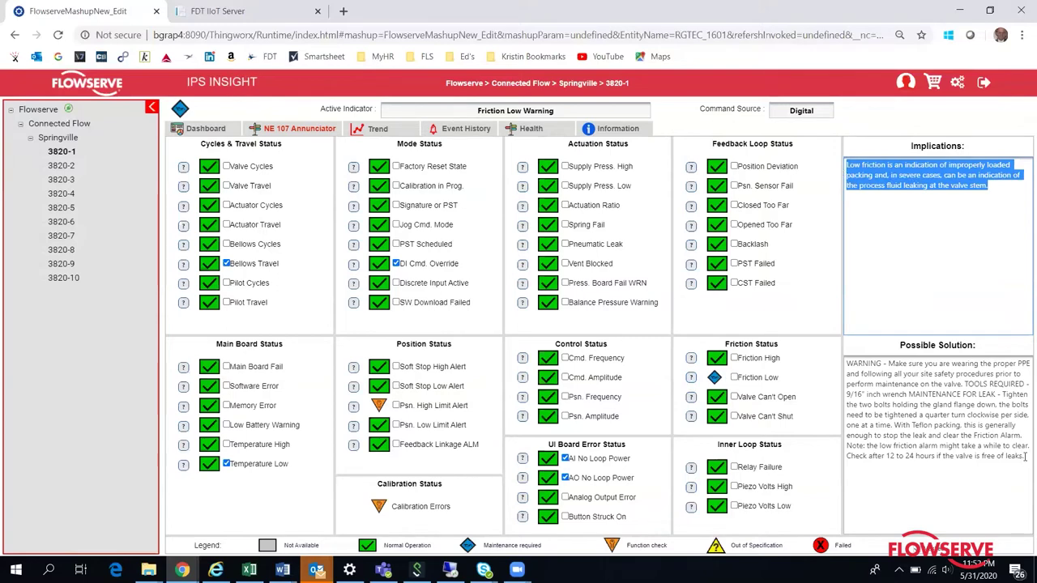
drag(1020, 456, 848, 364)
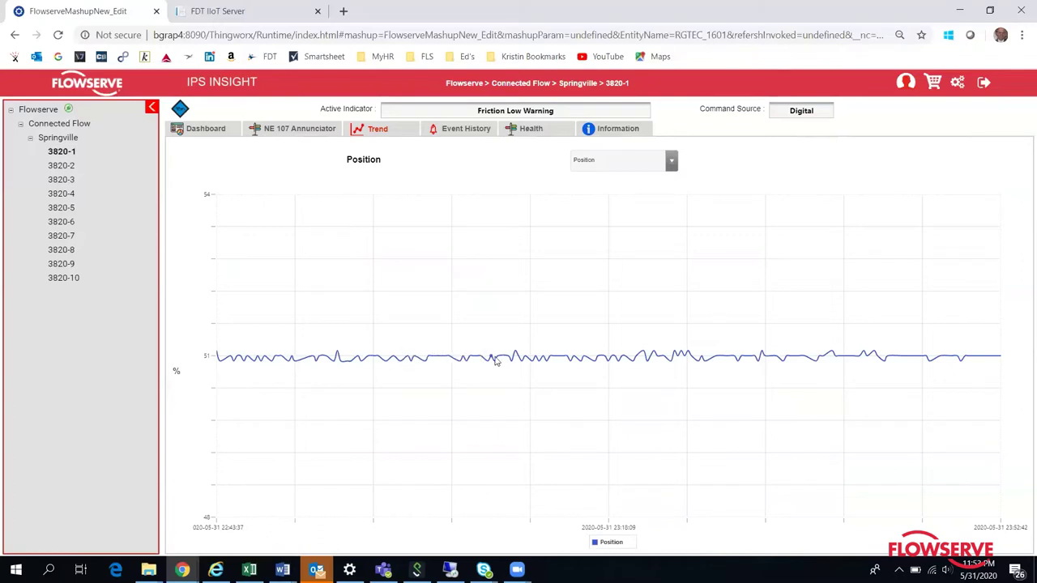
click(616, 135)
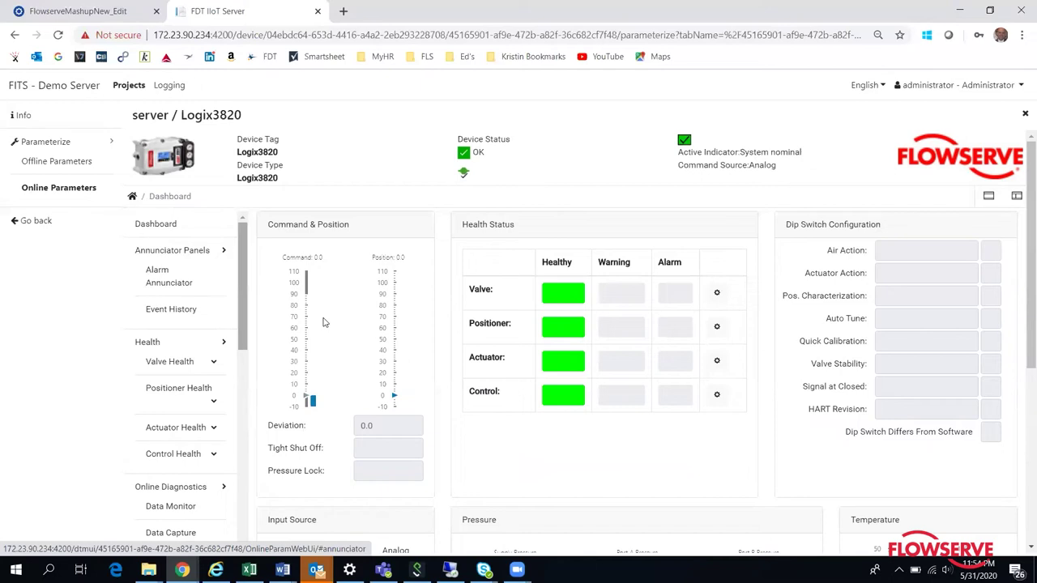
Scroll the Logix3820 dashboard and open the Offline Diagnostics Ramp Test page.
scroll(456, 350, down, 3)
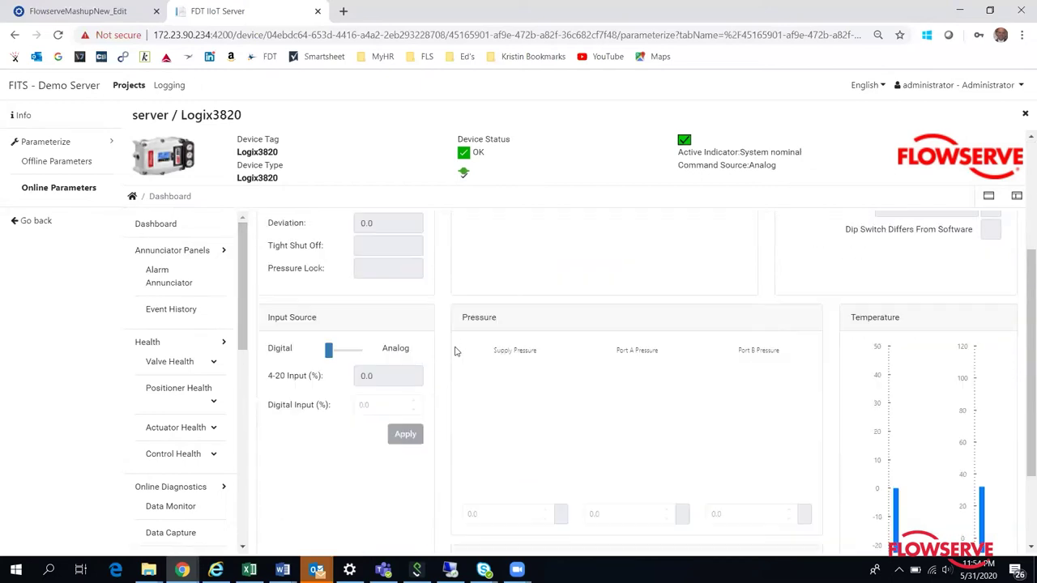
scroll(455, 350, down, 2)
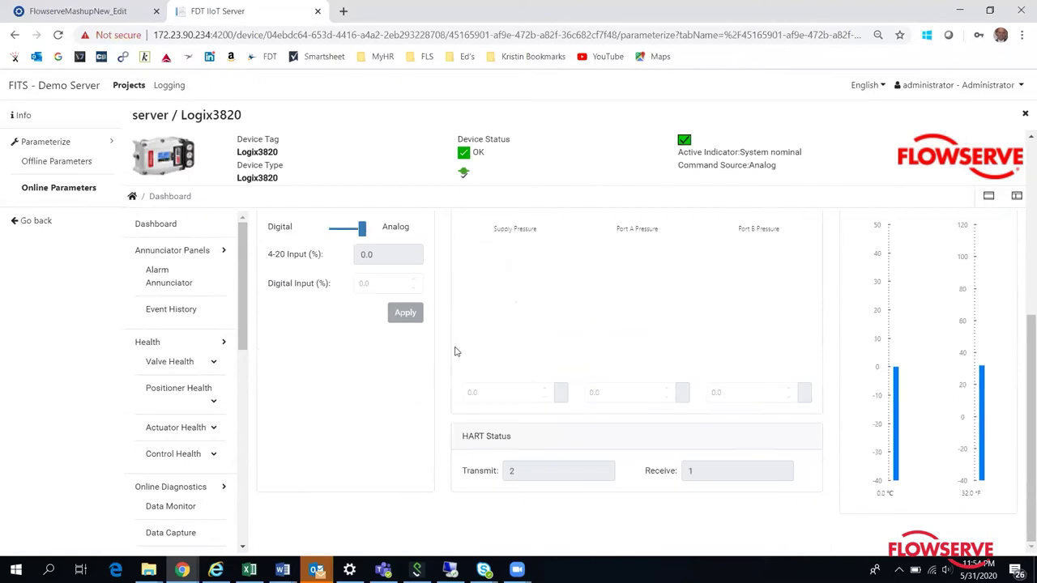
scroll(455, 350, up, 3)
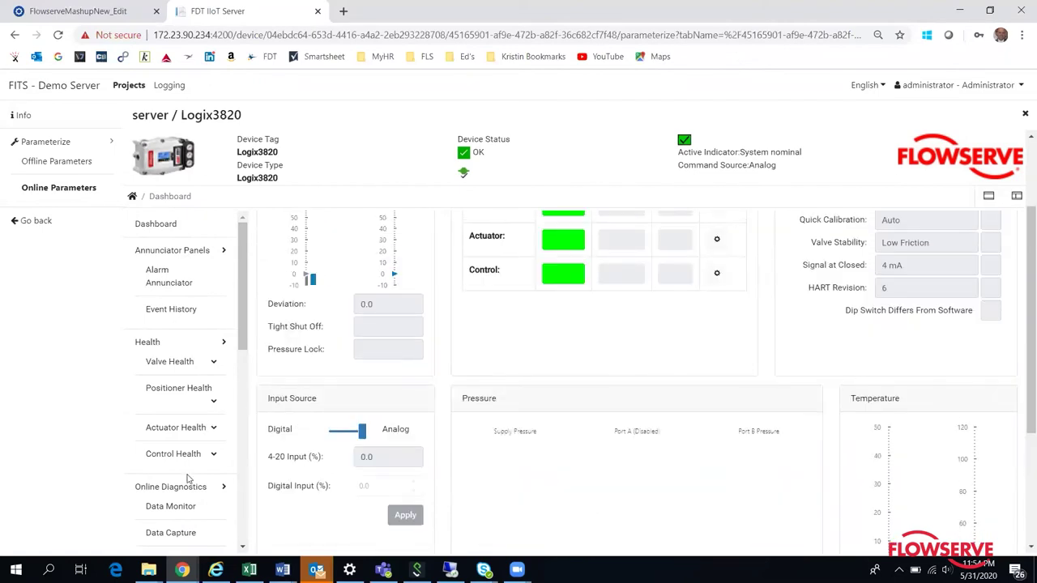
scroll(187, 478, down, 3)
scroll(158, 478, down, 2)
click(162, 477)
Load the saved 3820-1 ramp test file into the Ramp Test chart.
click(760, 533)
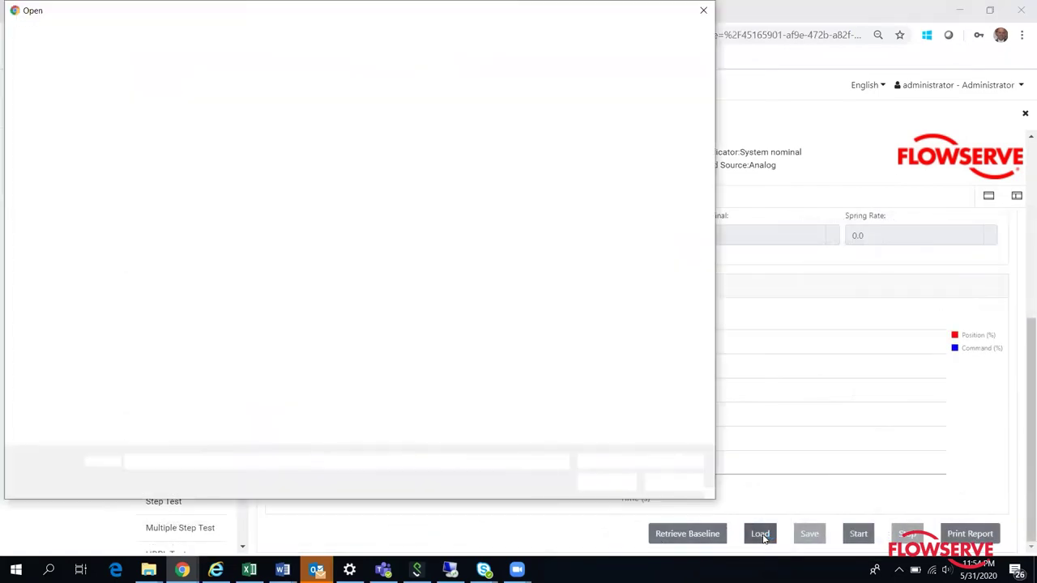
click(187, 95)
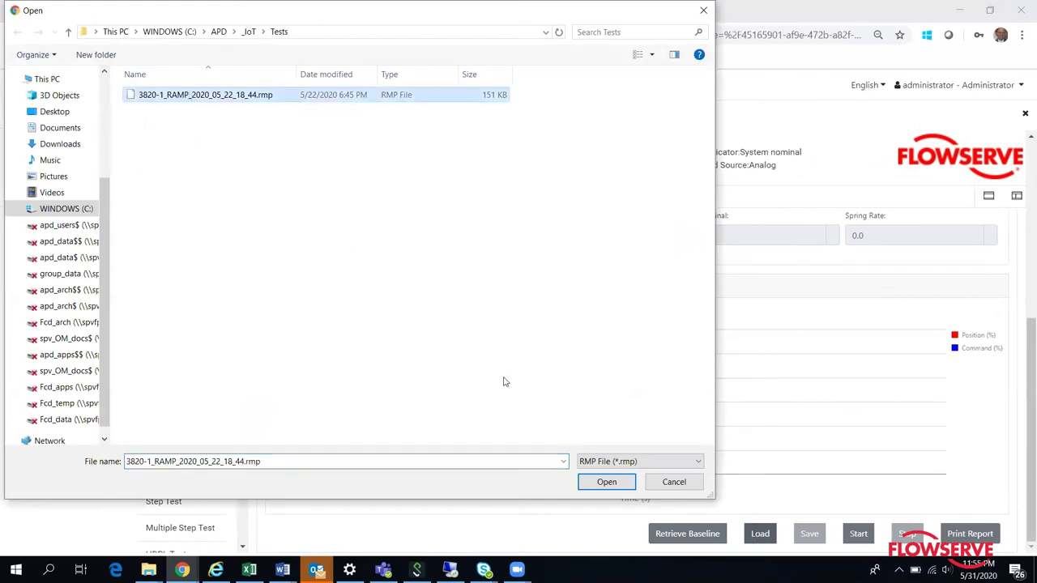
click(594, 484)
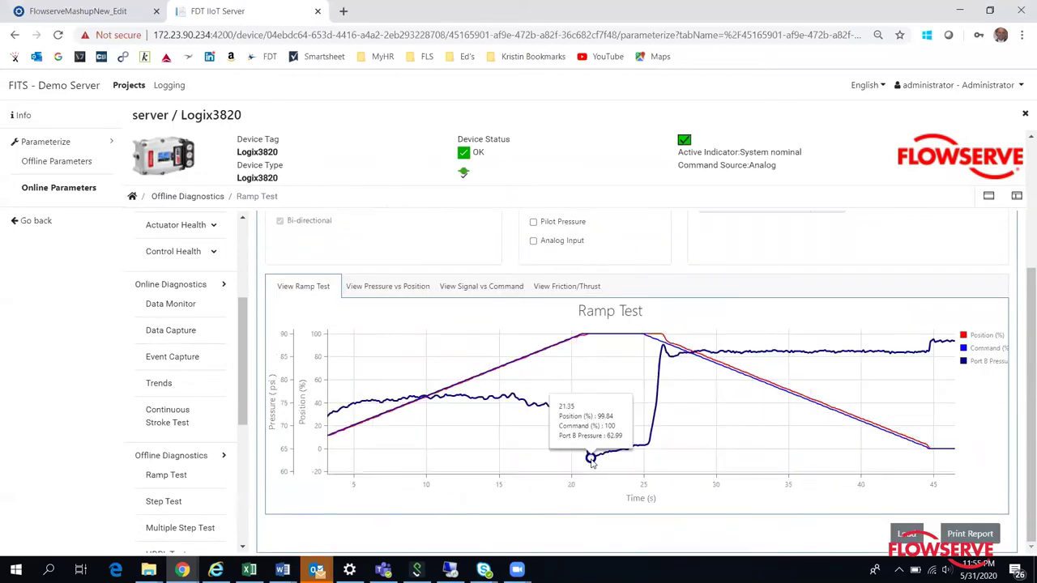
scroll(591, 464, up, 1)
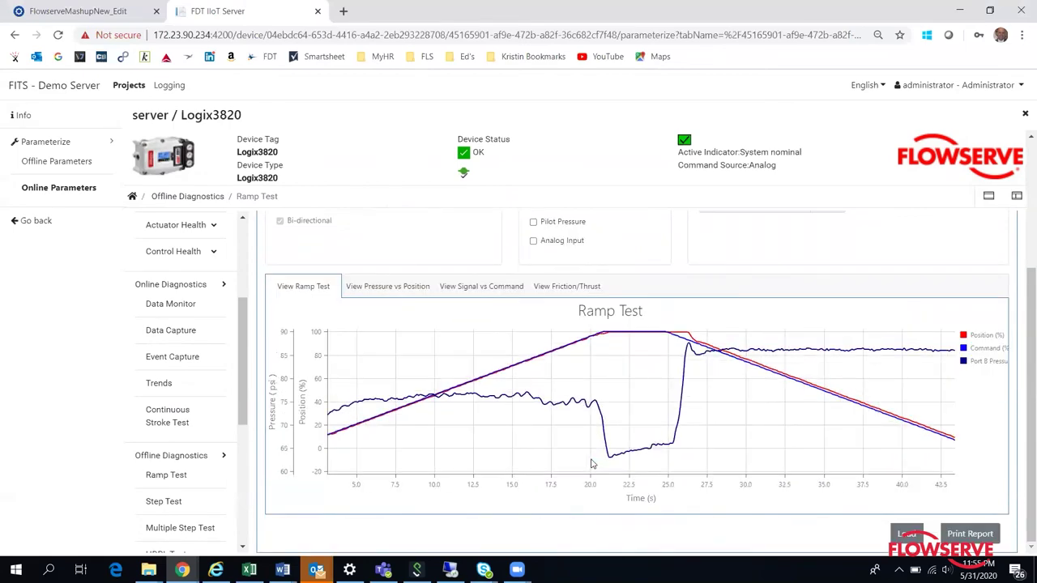
scroll(591, 464, down, 1)
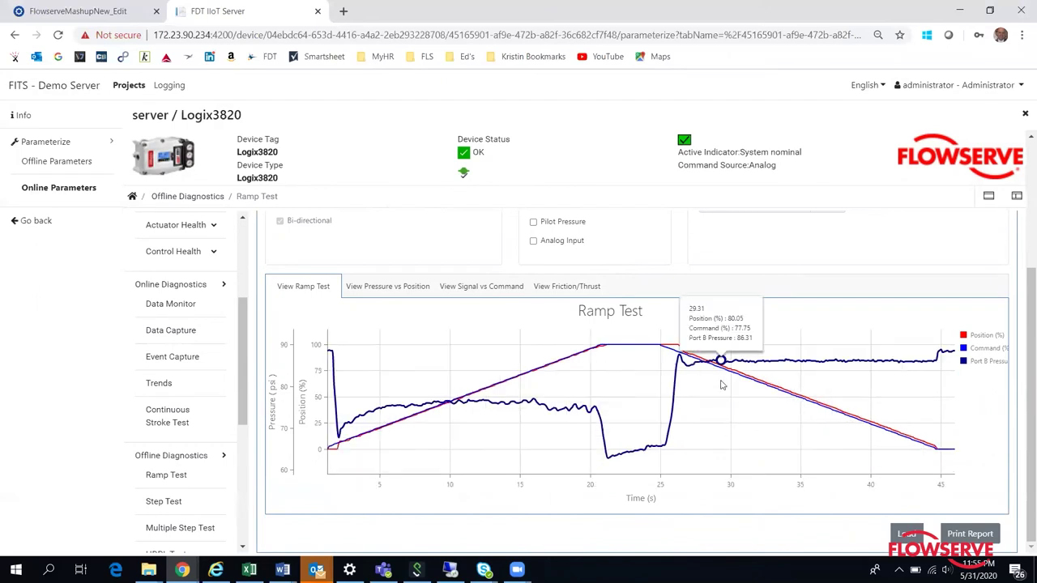
scroll(732, 231, up, 2)
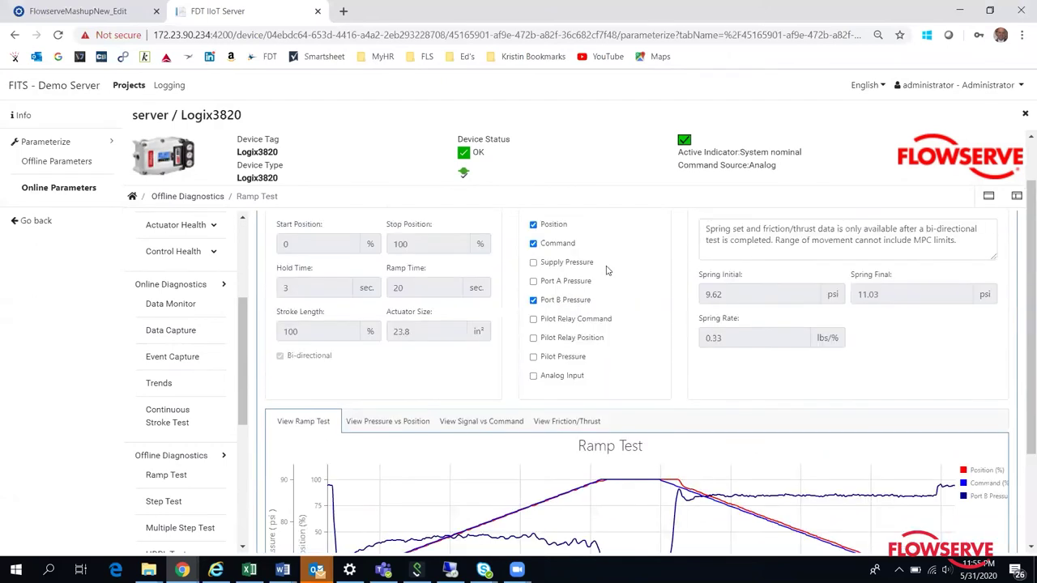
Add the Supply Pressure and Port A Pressure traces, view the full chart, and open Chrome's menu.
click(533, 261)
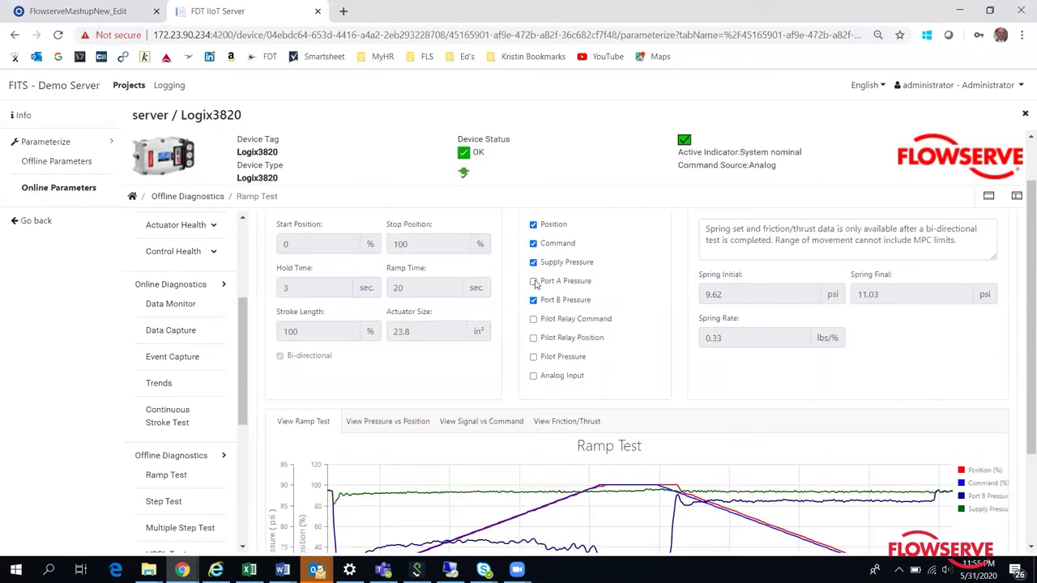
click(533, 281)
scroll(608, 365, down, 1)
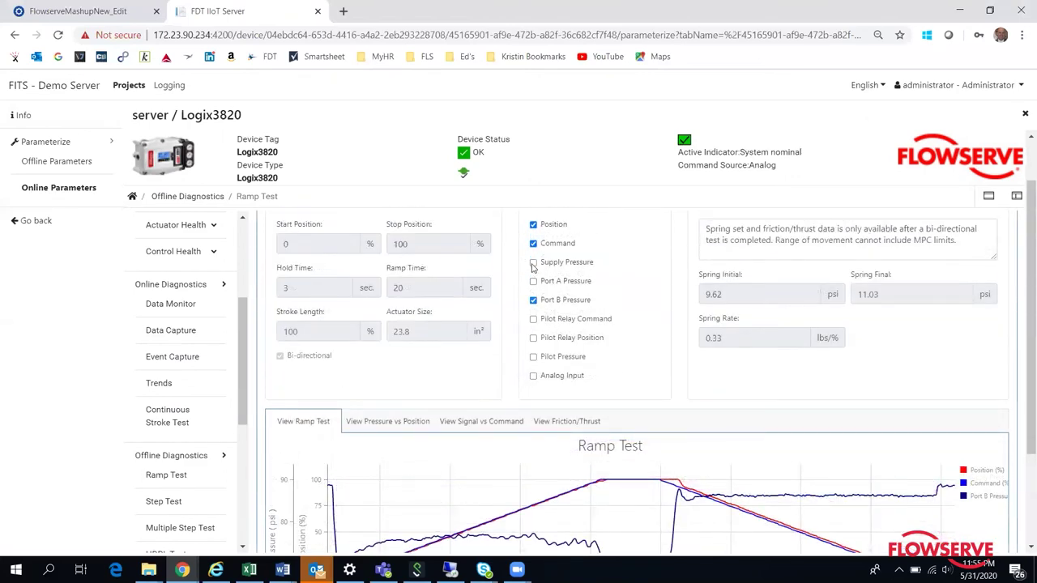
click(533, 263)
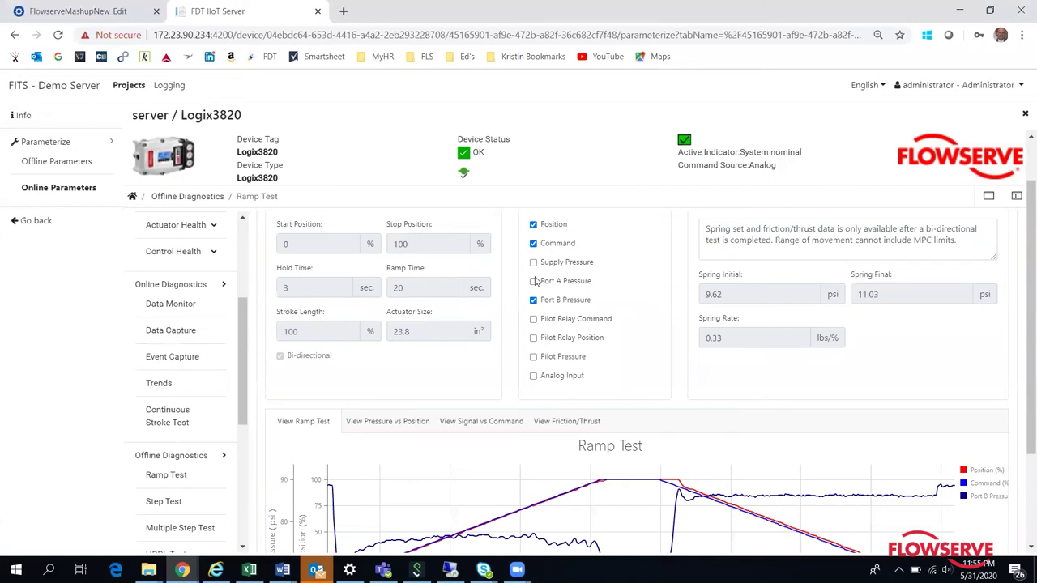
click(535, 283)
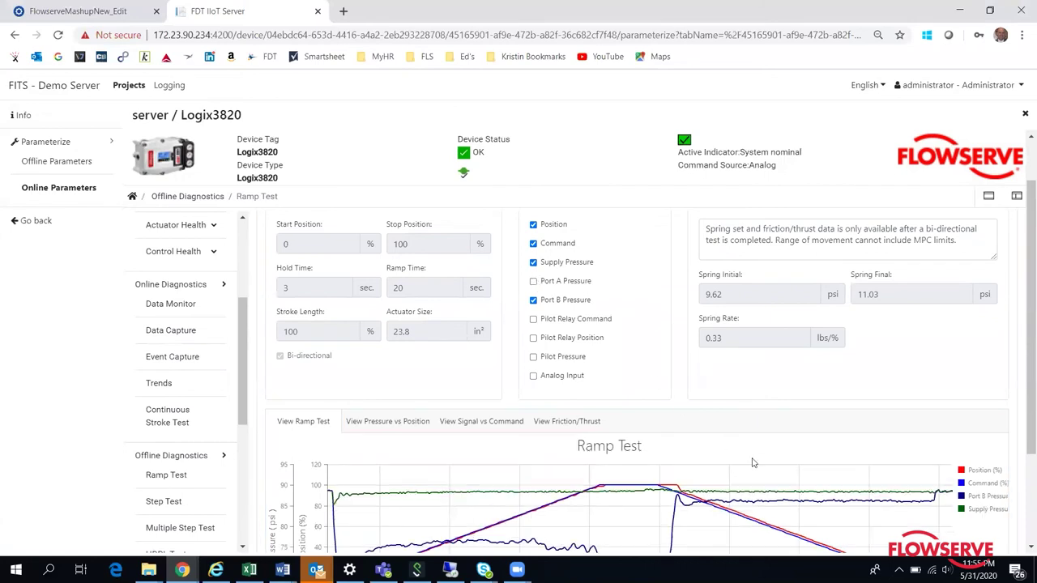
scroll(754, 462, down, 1)
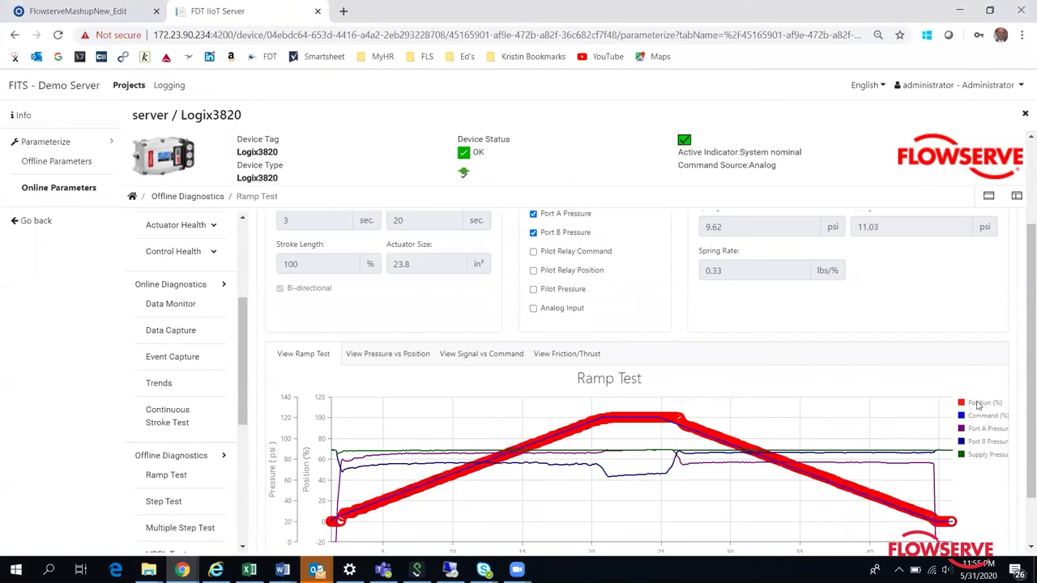
scroll(1022, 345, down, 1)
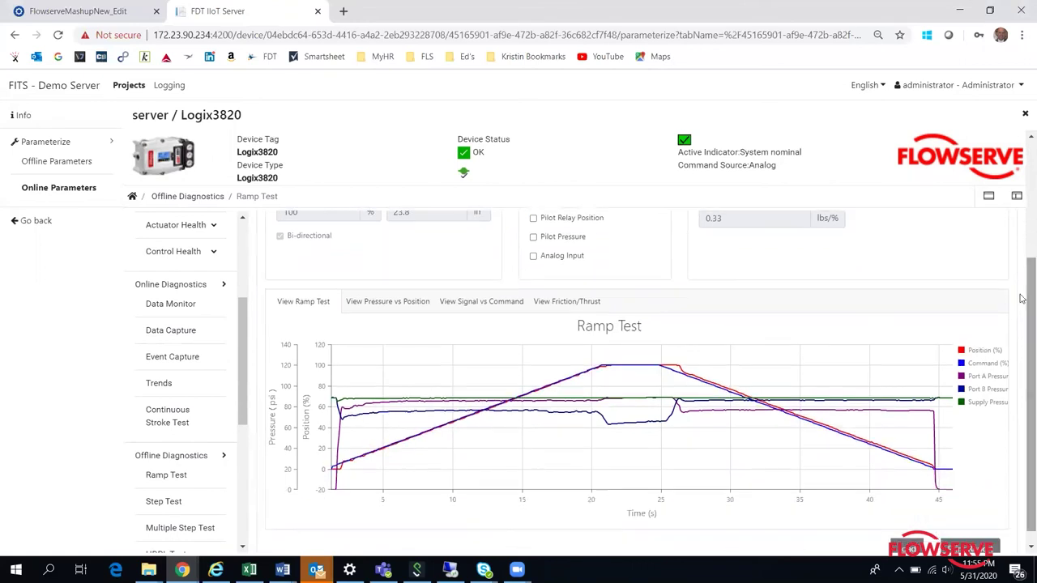
click(1023, 35)
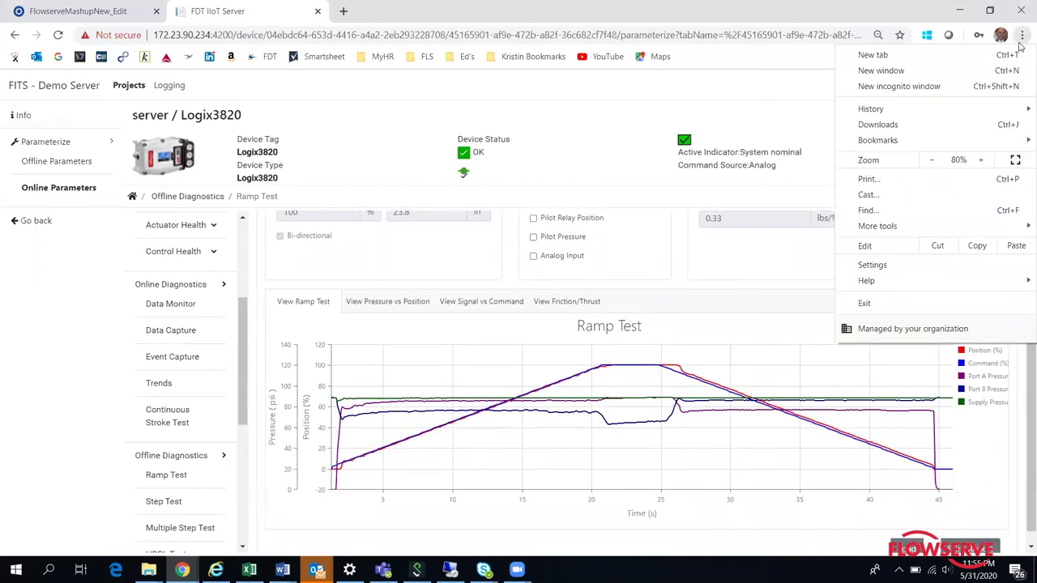
mouse_move(877, 226)
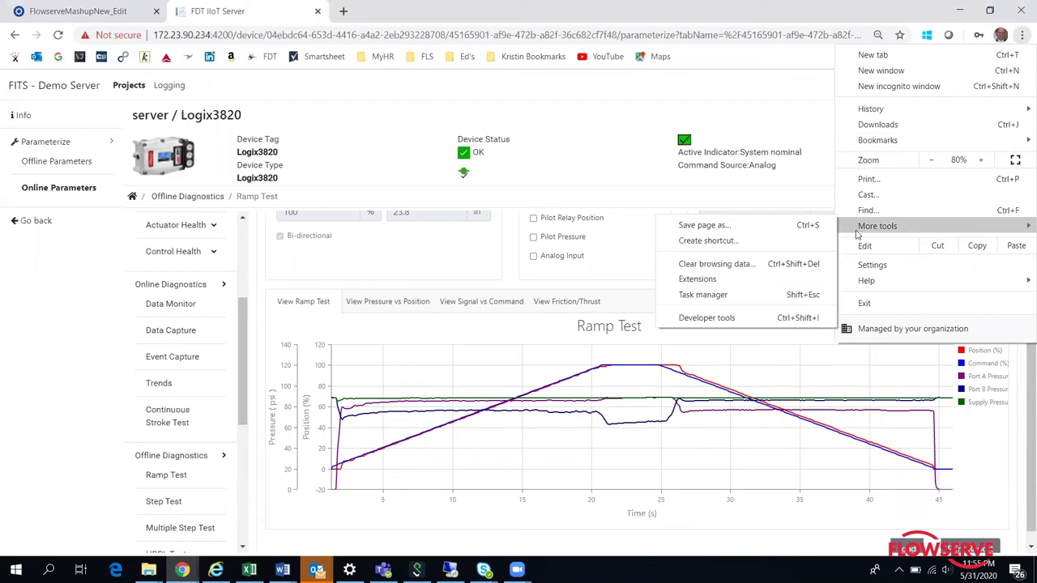
Switch the device page to an emulated iPad view through Developer tools.
click(727, 316)
scroll(594, 395, down, 2)
scroll(593, 394, down, 1)
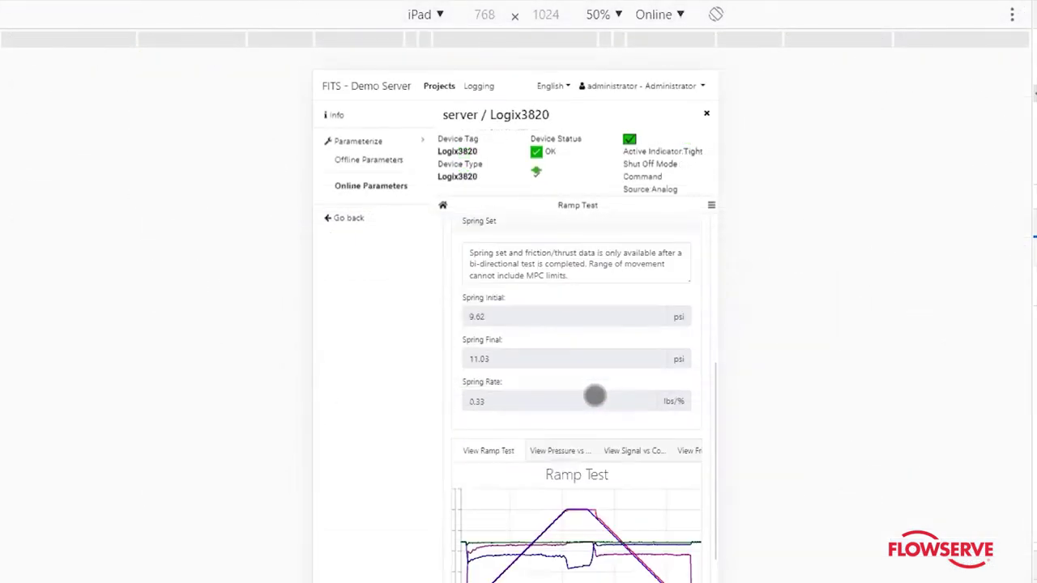
scroll(593, 395, down, 2)
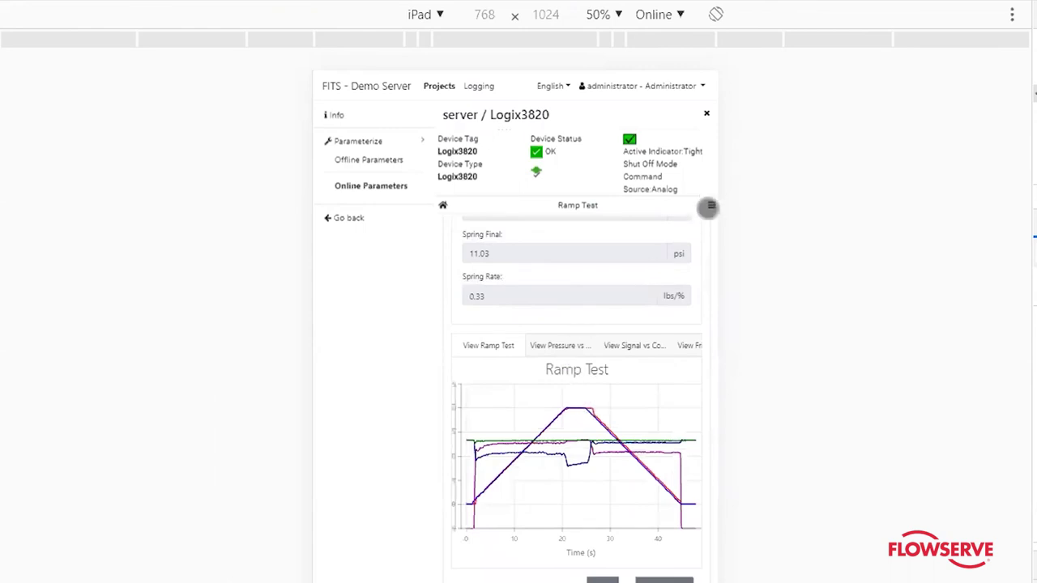
Open the Logix3820 Dashboard page from the page list and scroll through it.
click(709, 207)
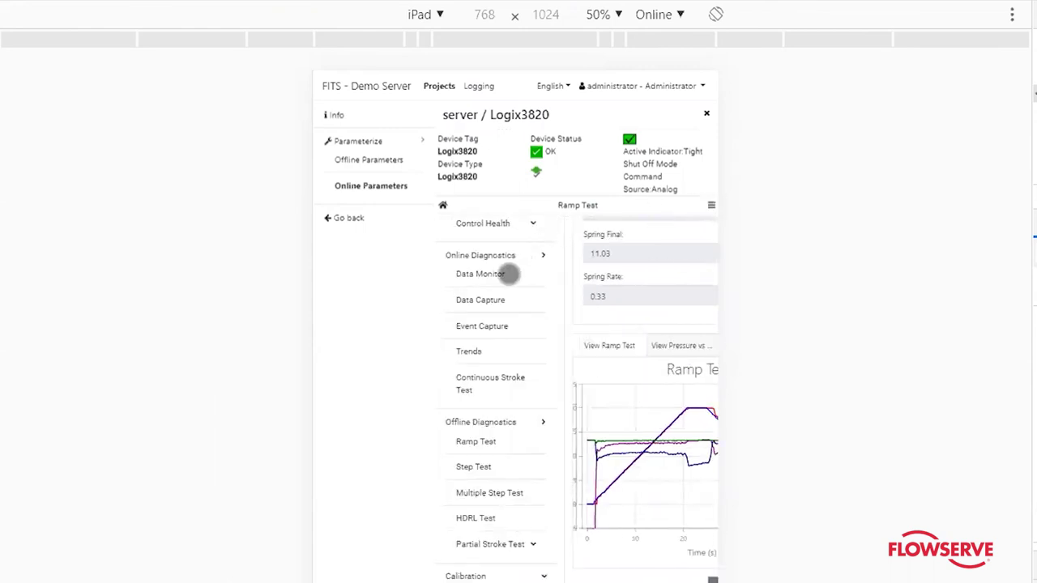
scroll(512, 274, up, 5)
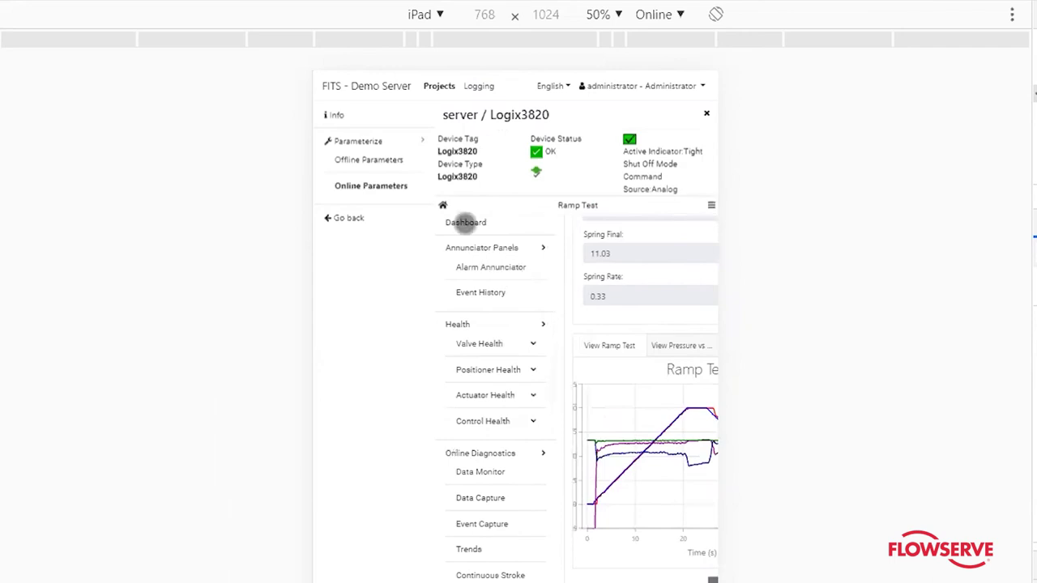
click(466, 223)
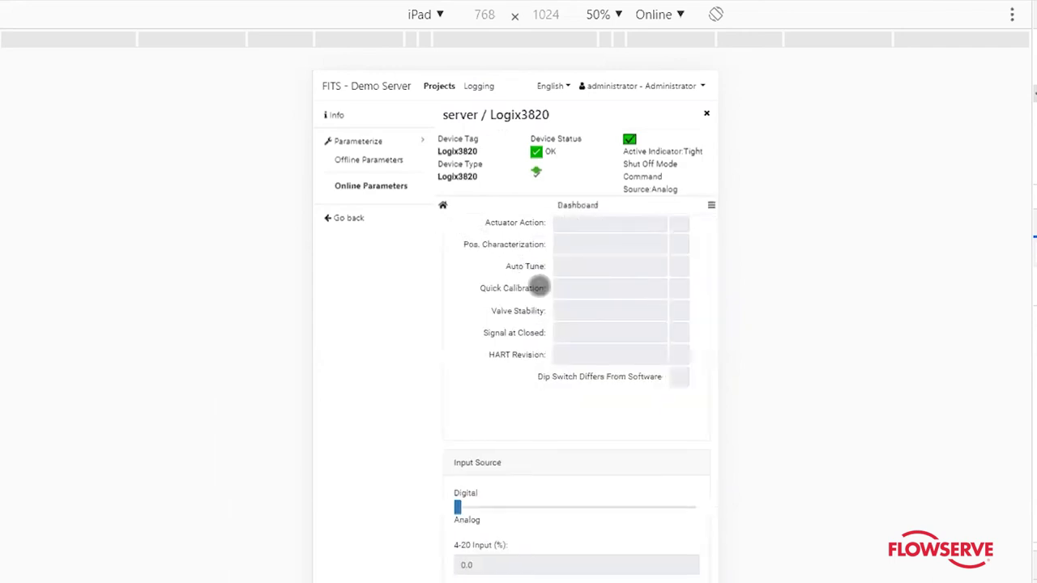
scroll(540, 284, up, 2)
scroll(541, 282, up, 2)
scroll(541, 282, up, 4)
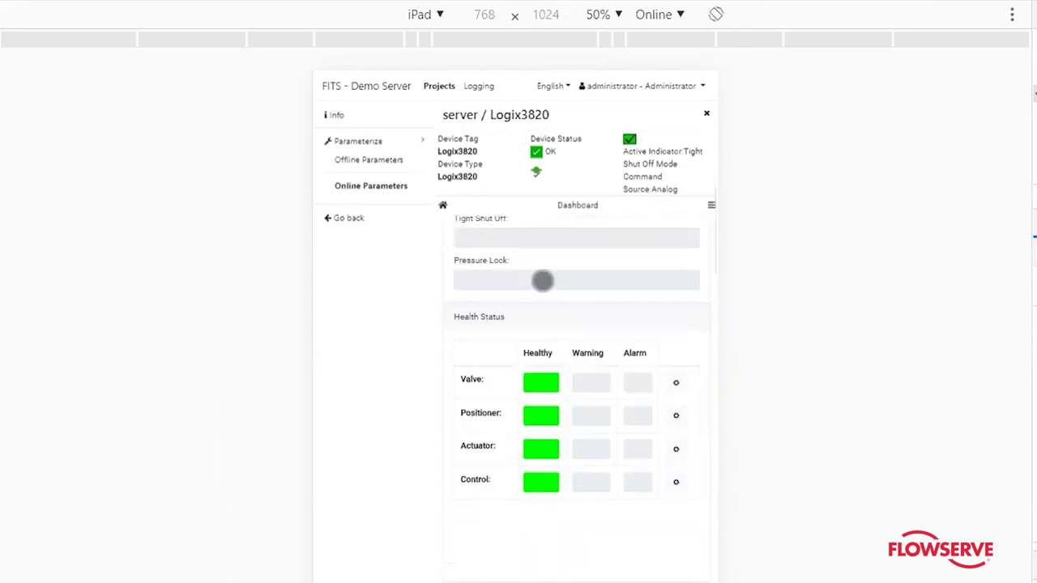
scroll(542, 278, up, 3)
scroll(543, 279, up, 1)
scroll(543, 278, up, 1)
scroll(543, 278, down, 2)
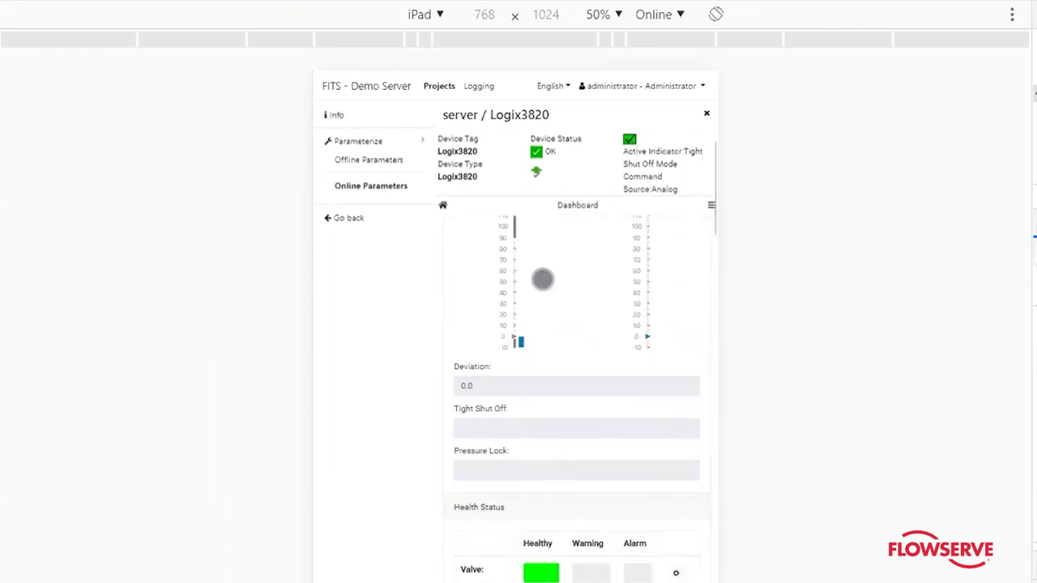
scroll(543, 279, down, 5)
scroll(543, 279, down, 4)
scroll(543, 279, down, 4)
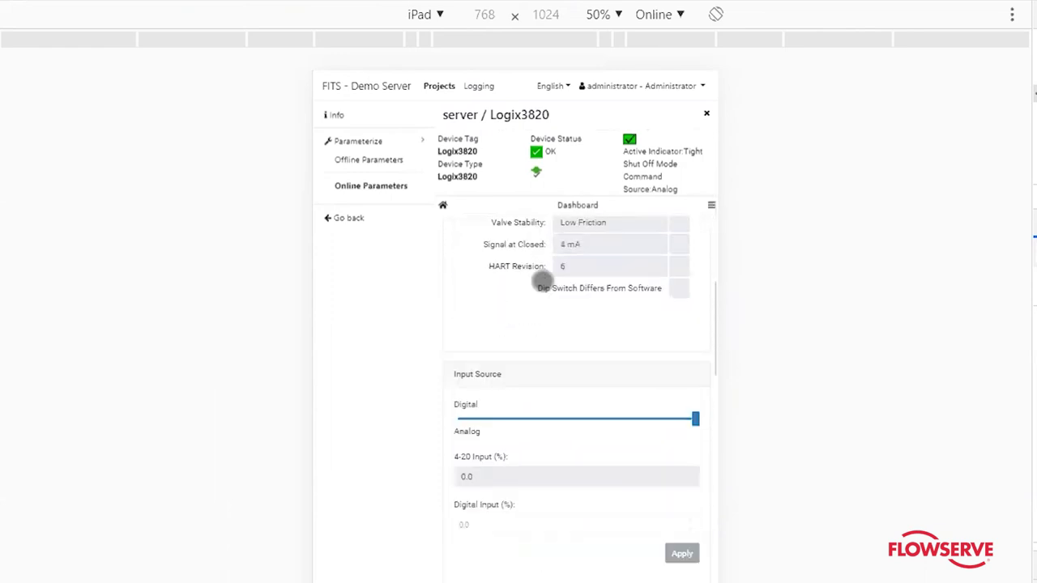
scroll(526, 263, down, 1)
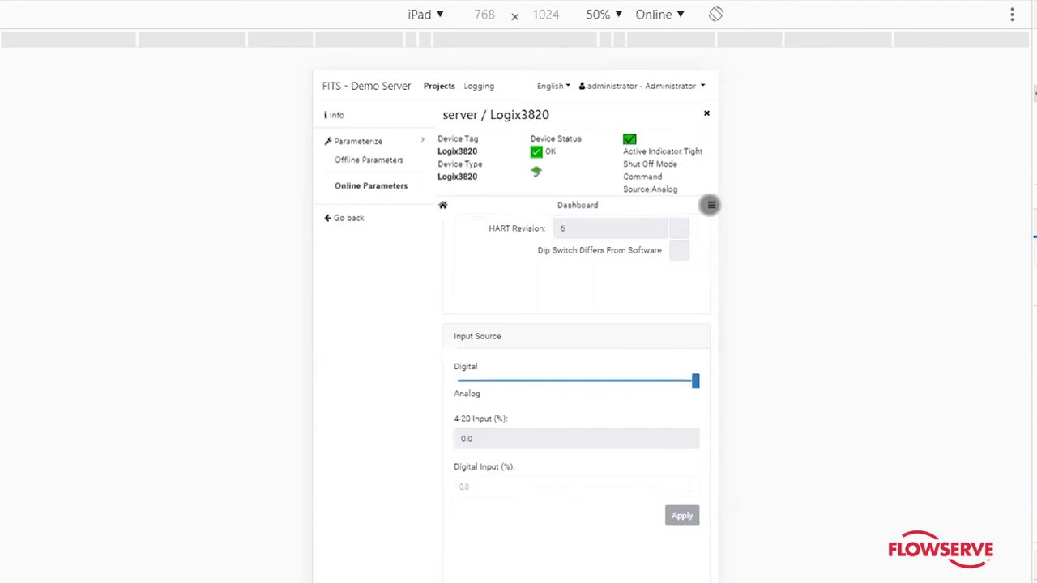
Reopen the device page list showing diagnostics, calibration and configuration sections.
click(711, 205)
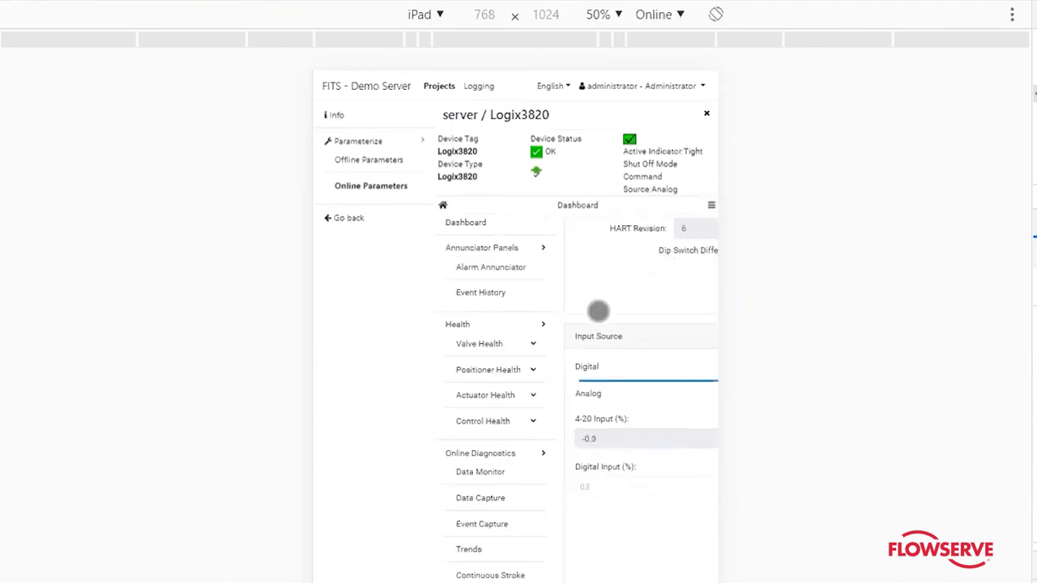
scroll(506, 405, down, 1)
scroll(506, 405, down, 1)
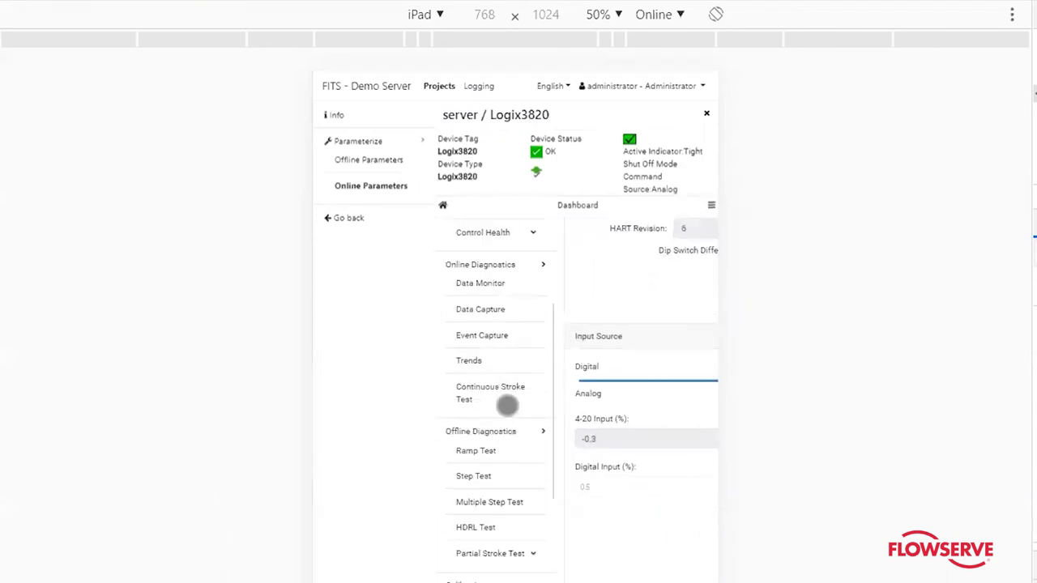
scroll(505, 405, down, 2)
scroll(506, 407, down, 1)
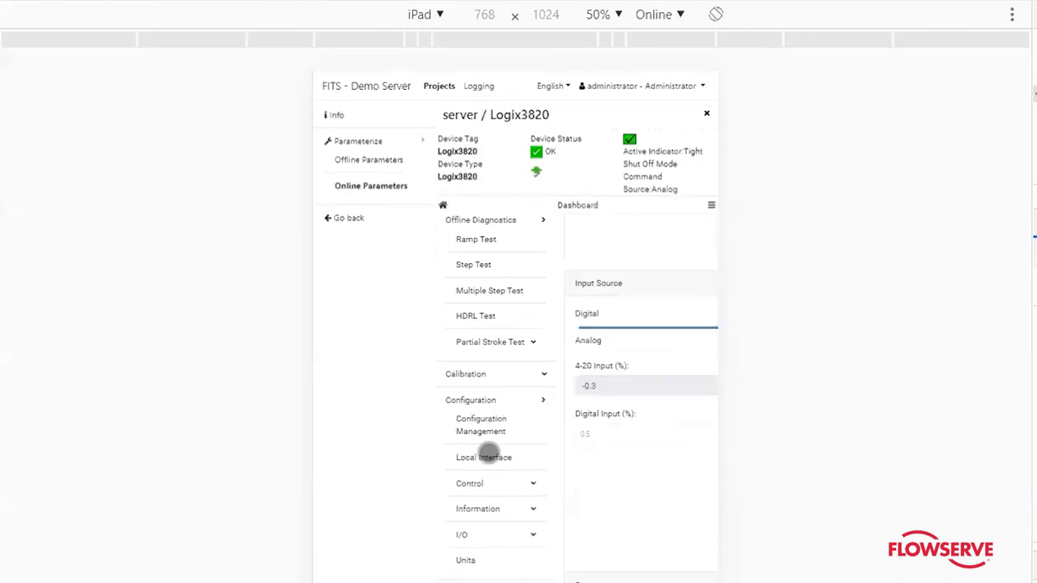
Open the Local Interface page and scroll through its dip switch and Tamper Lock settings.
click(484, 459)
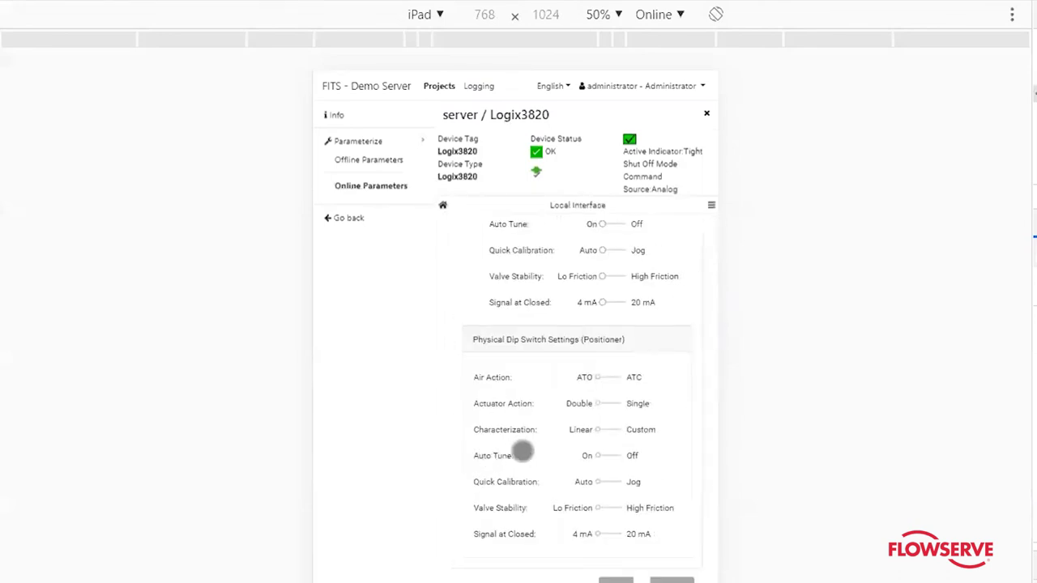
scroll(526, 441, up, 2)
scroll(529, 437, up, 2)
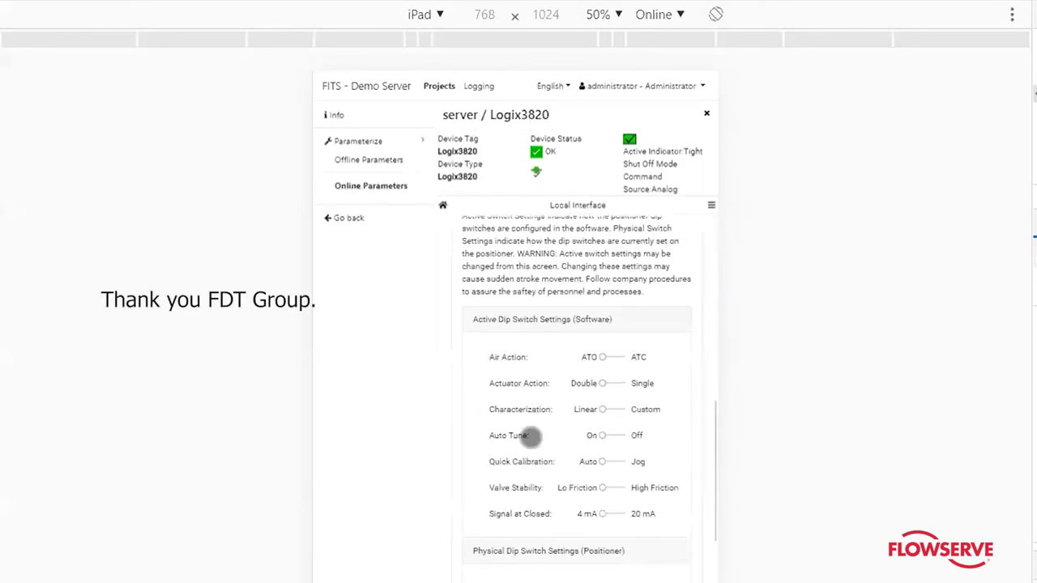
scroll(530, 436, up, 2)
scroll(531, 435, up, 2)
scroll(534, 436, up, 4)
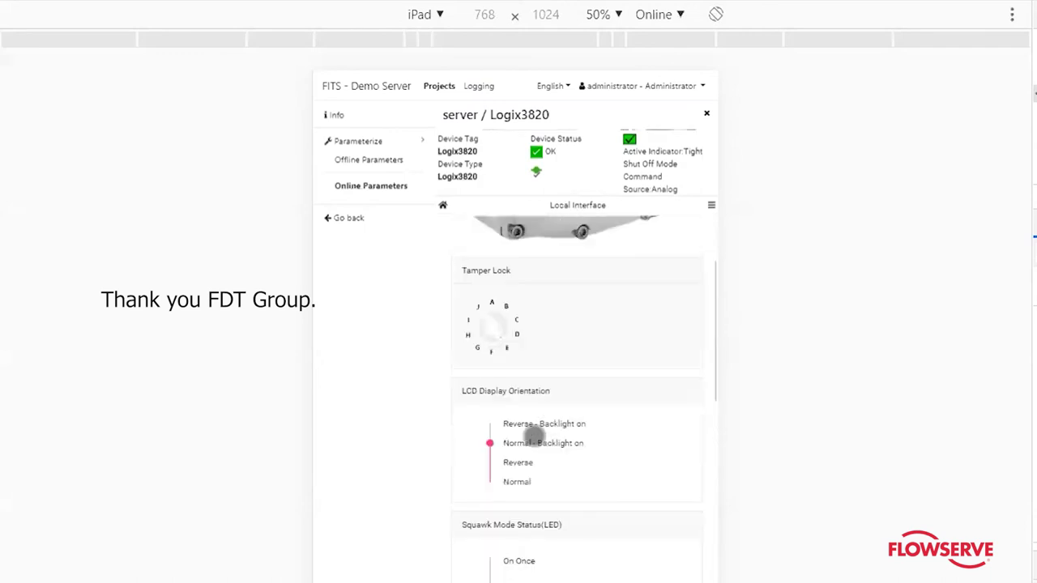
scroll(534, 436, up, 4)
scroll(534, 435, up, 2)
scroll(534, 436, up, 2)
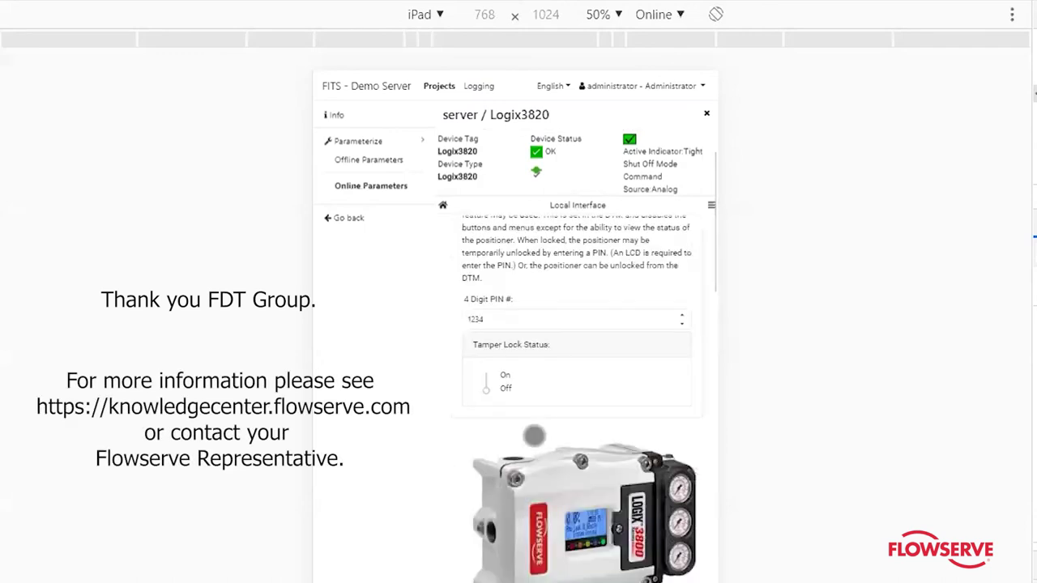
scroll(534, 436, up, 2)
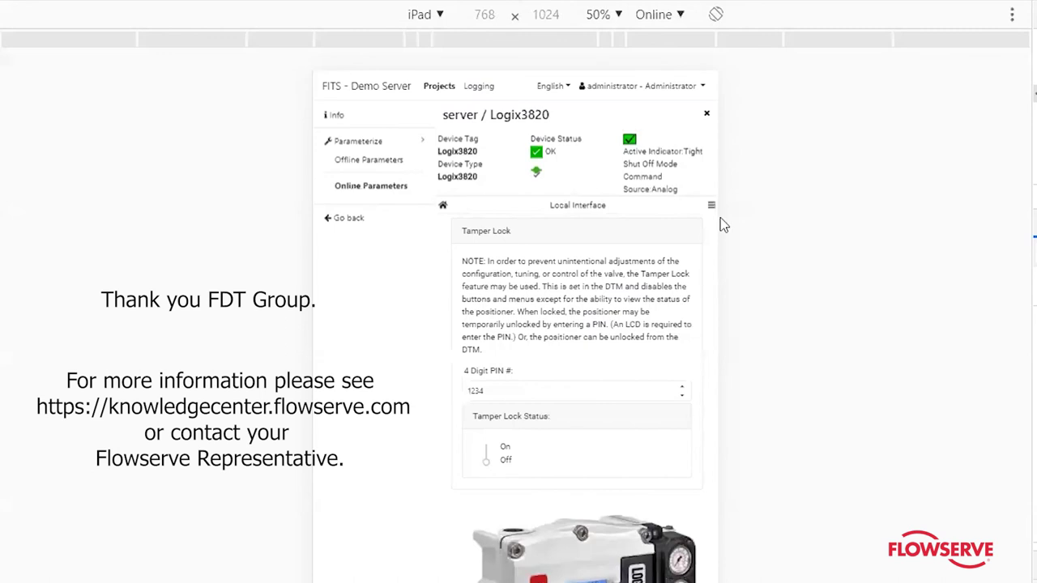
Reopen the device page list and scroll down through it.
click(712, 206)
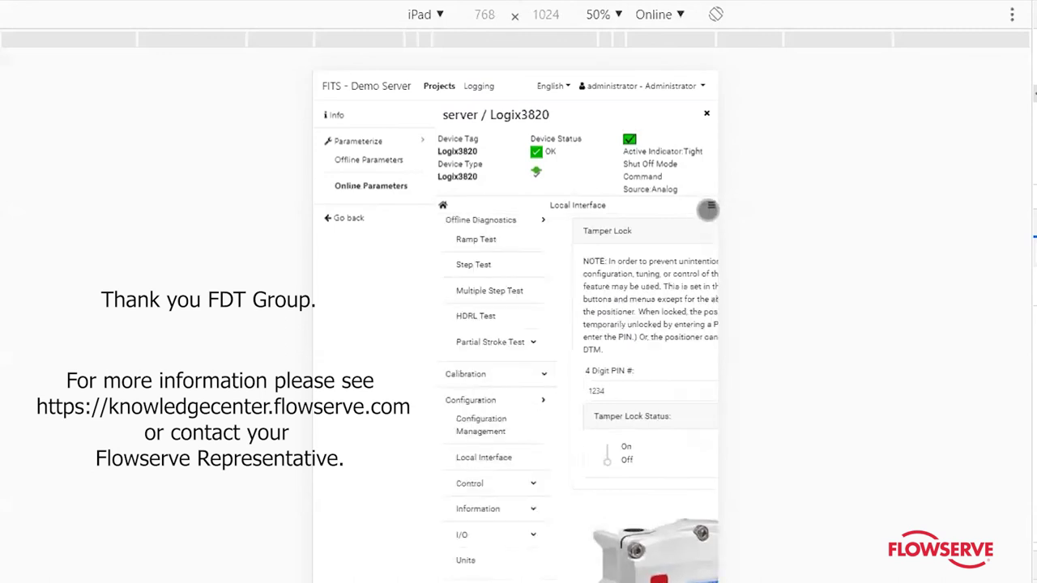
scroll(568, 373, down, 1)
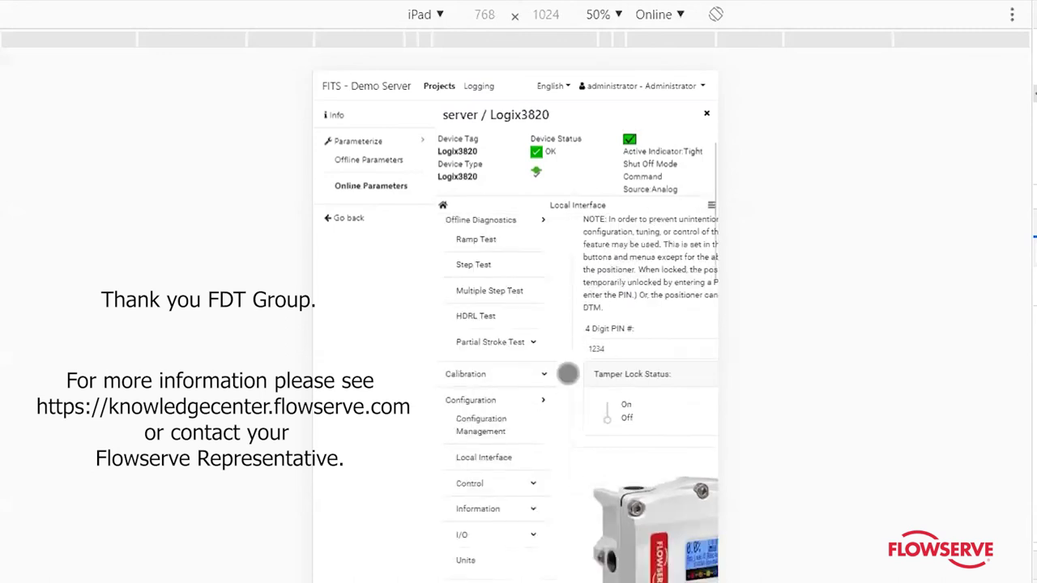
scroll(559, 373, down, 2)
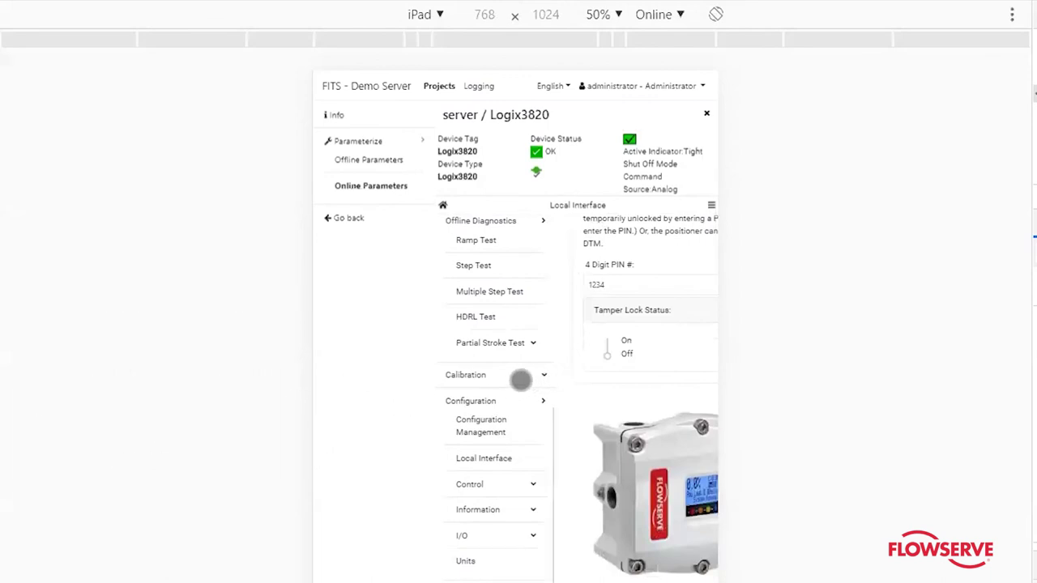